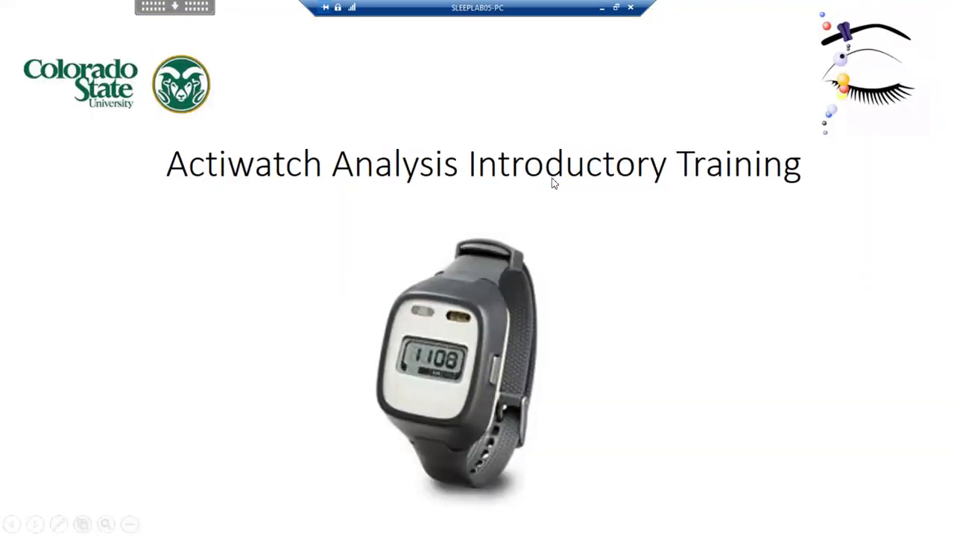
End the PowerPoint slide show, minimize it, and launch Philips Actiware 6 from the desktop.
key("Escape")
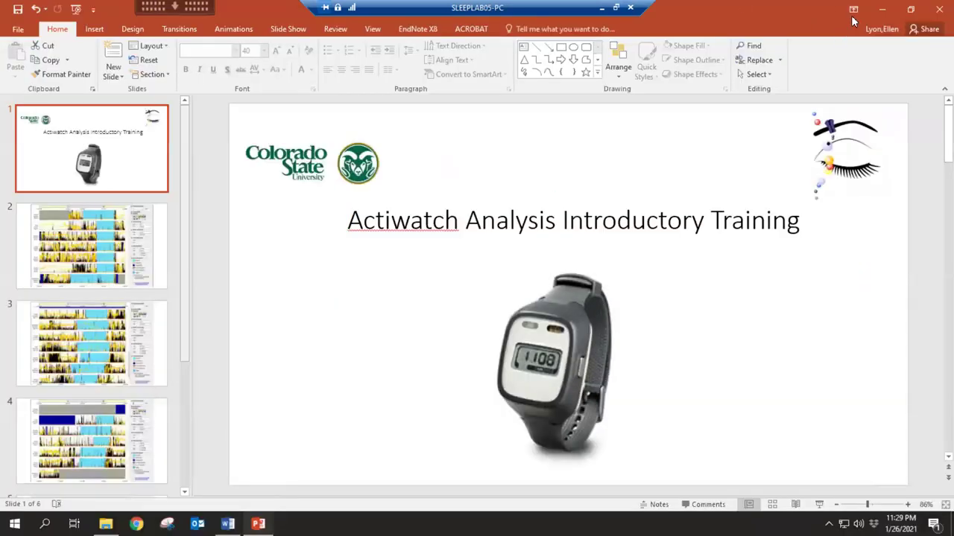
left_click(885, 8)
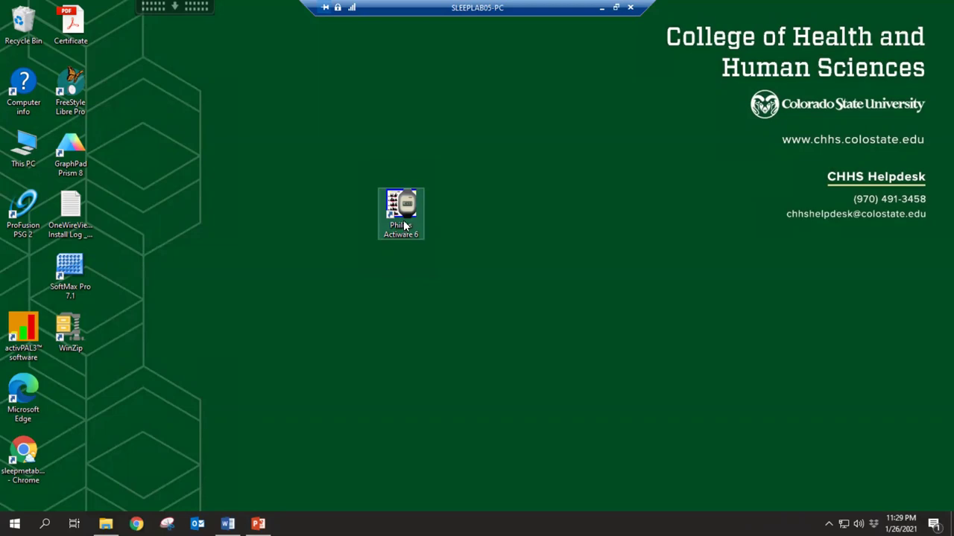
double_click(406, 225)
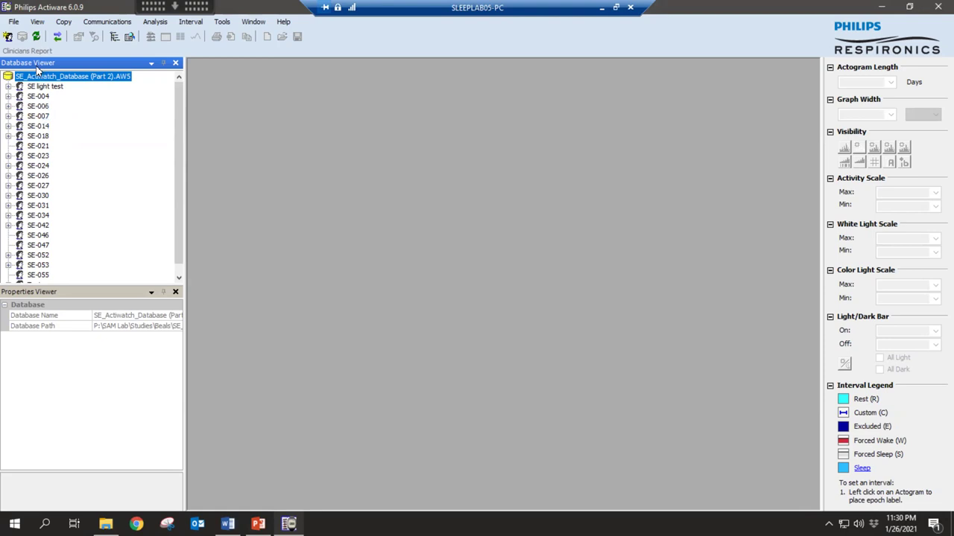
Load SE_Actiwatch_Database (Part 2).AW5 from the Beals folder via File > Database > Open.
left_click(17, 24)
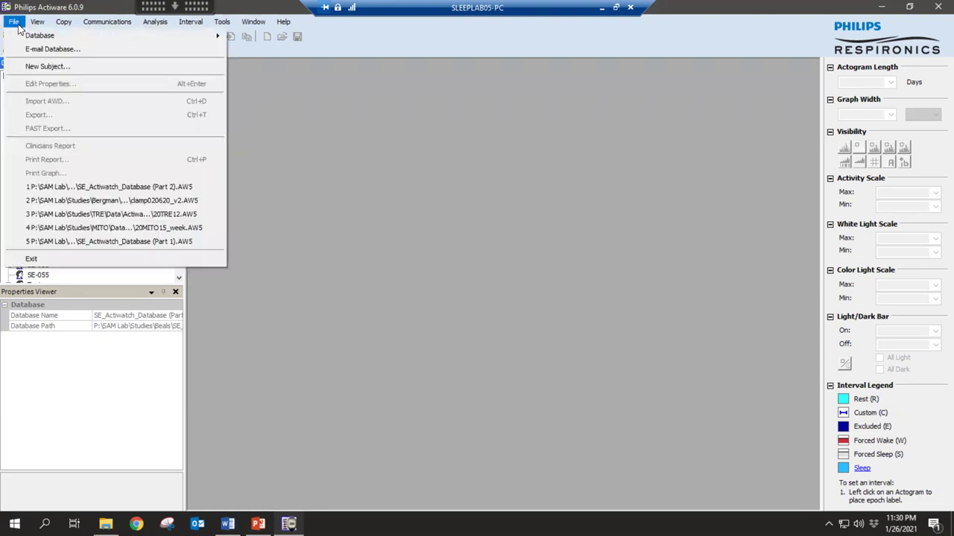
mouse_move(39, 37)
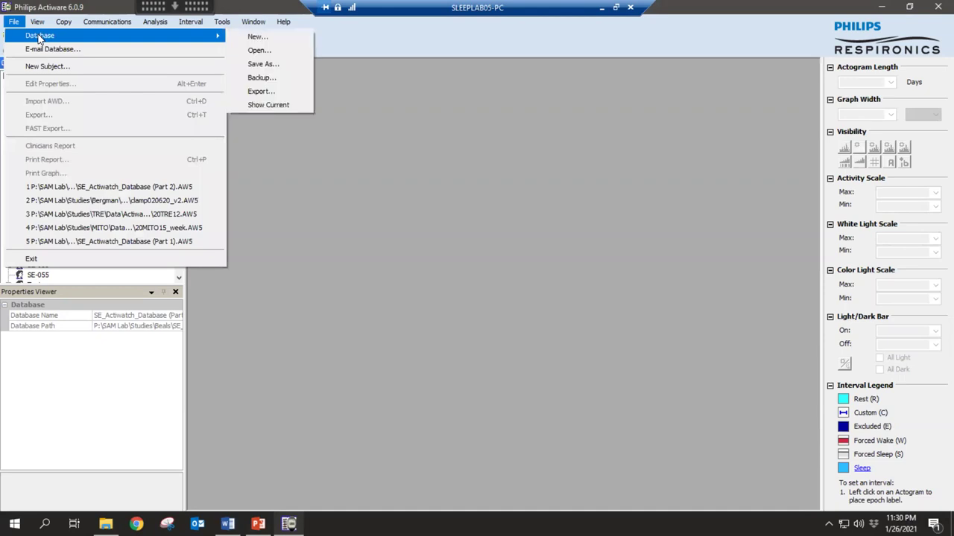
left_click(259, 50)
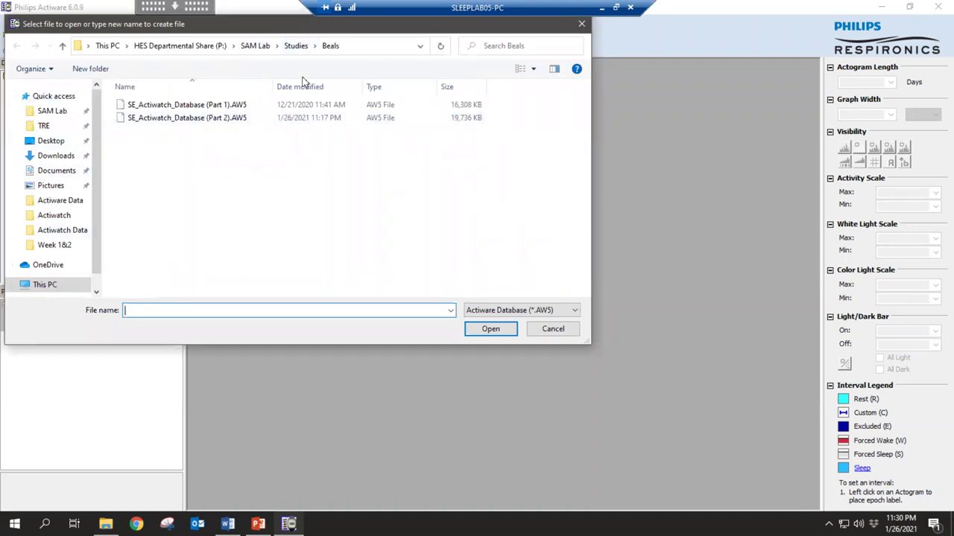
left_click(214, 124)
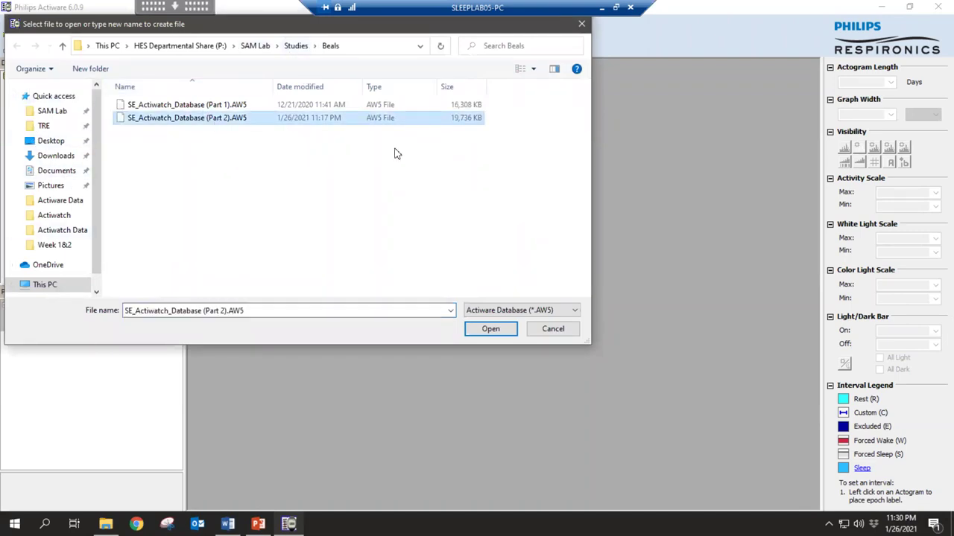
left_click(490, 330)
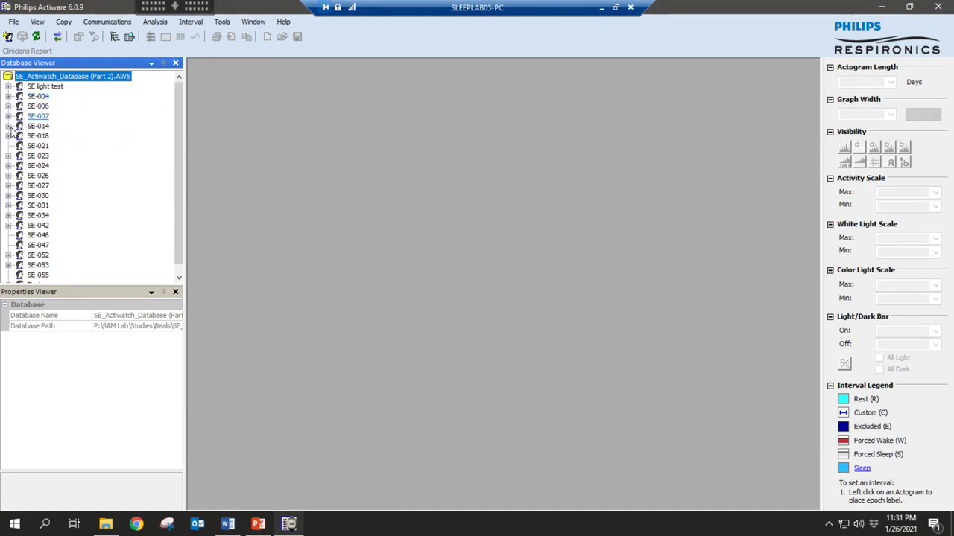
Expand SE-042 and its 8/19/2020 10:33:00 AM recording, then open New Analysis.
scroll(23, 173, "down", 1)
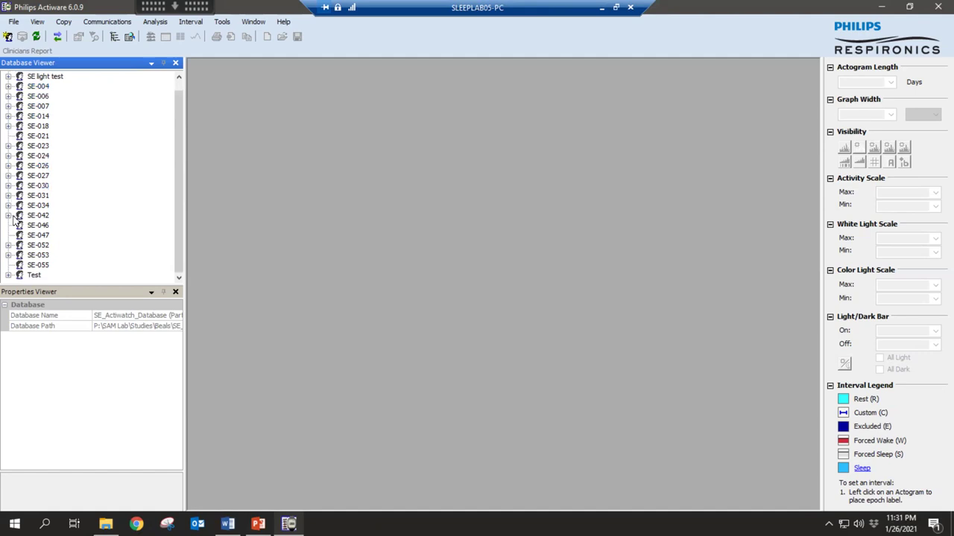
left_click(9, 216)
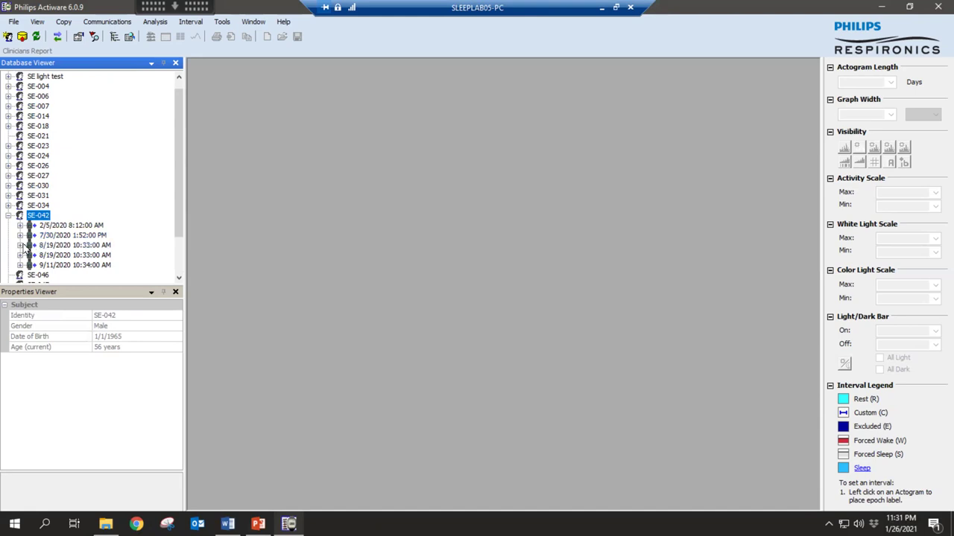
double_click(27, 246)
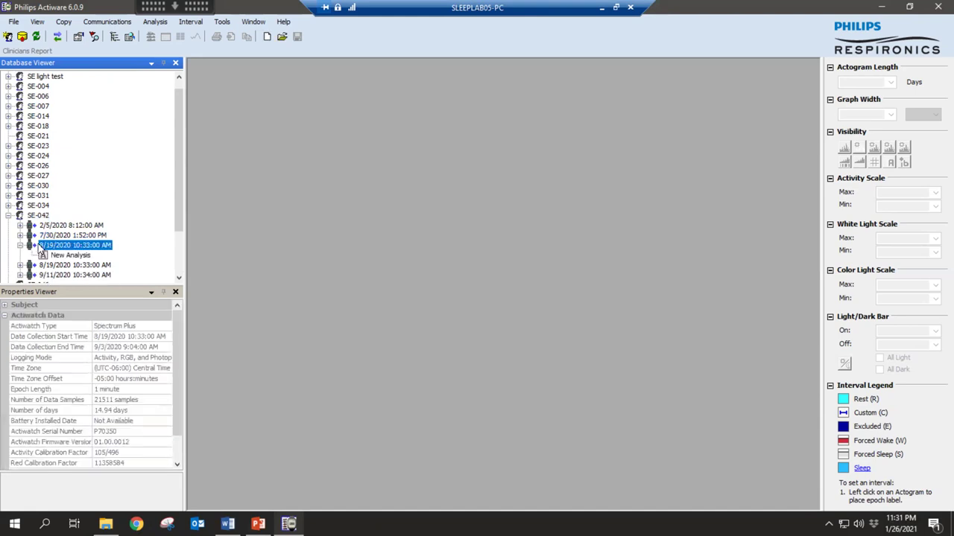
scroll(117, 237, "down", 1)
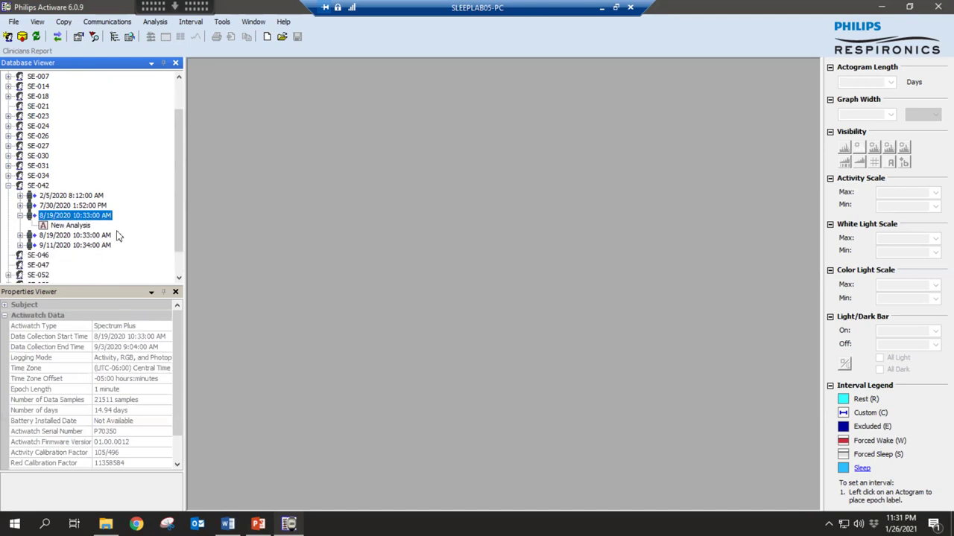
left_click(74, 225)
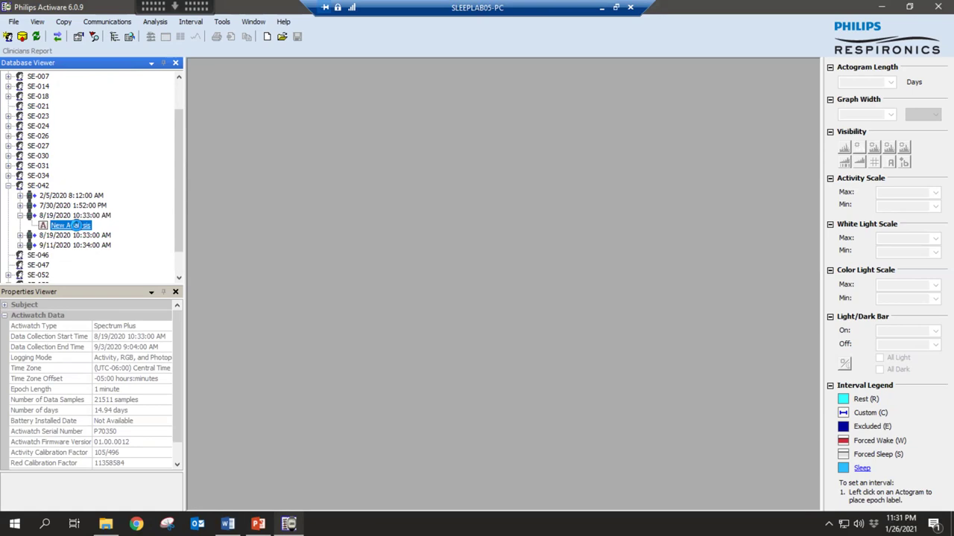
double_click(75, 225)
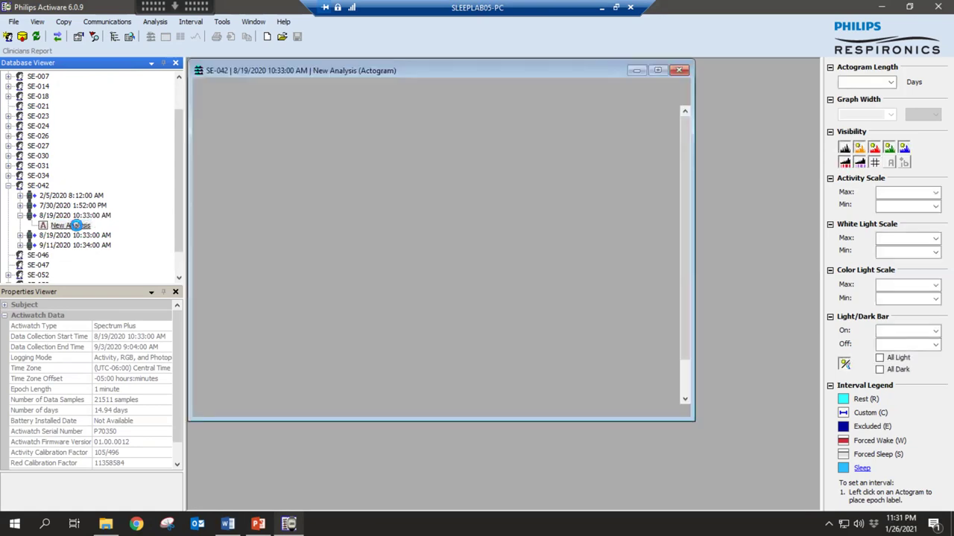
Maximize the actogram window and set Actogram Length to 5 days.
left_click(655, 71)
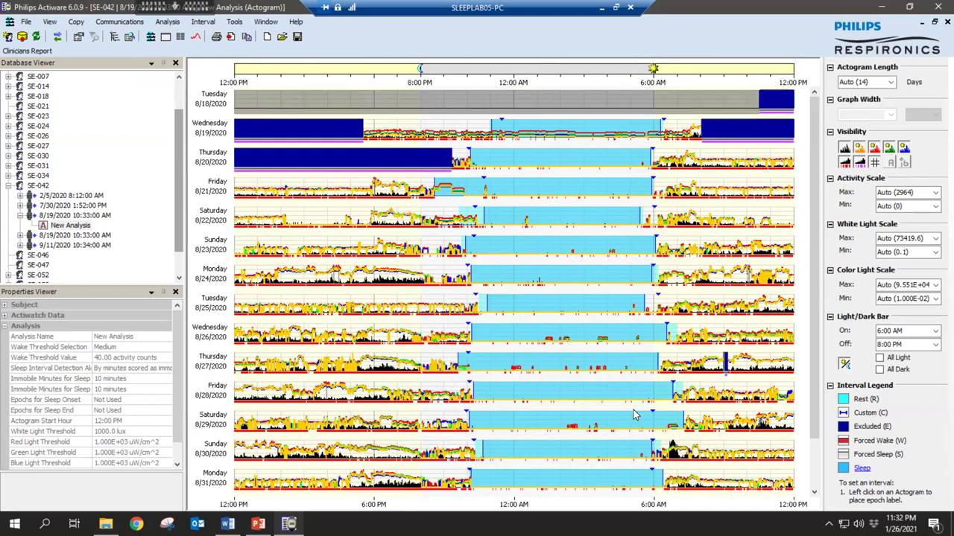
left_click(863, 82)
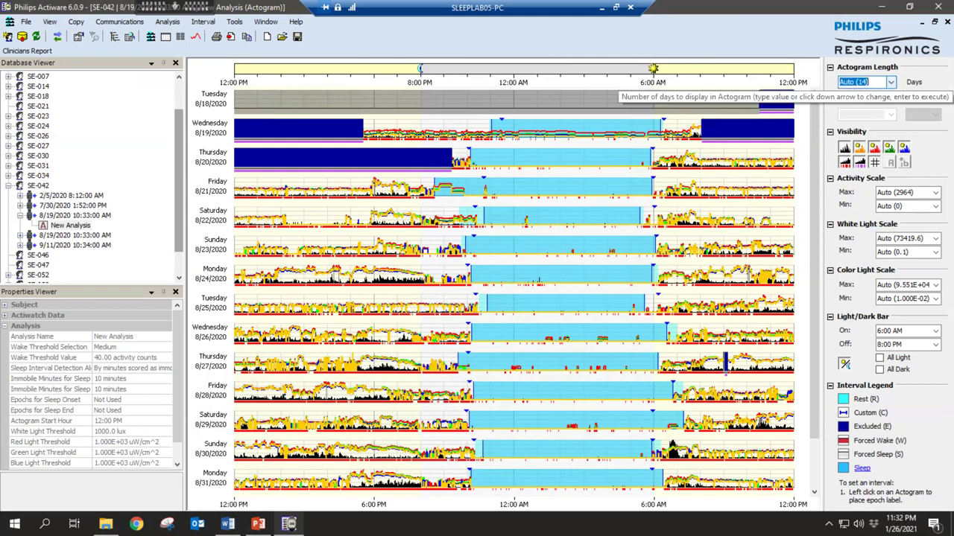
type("5")
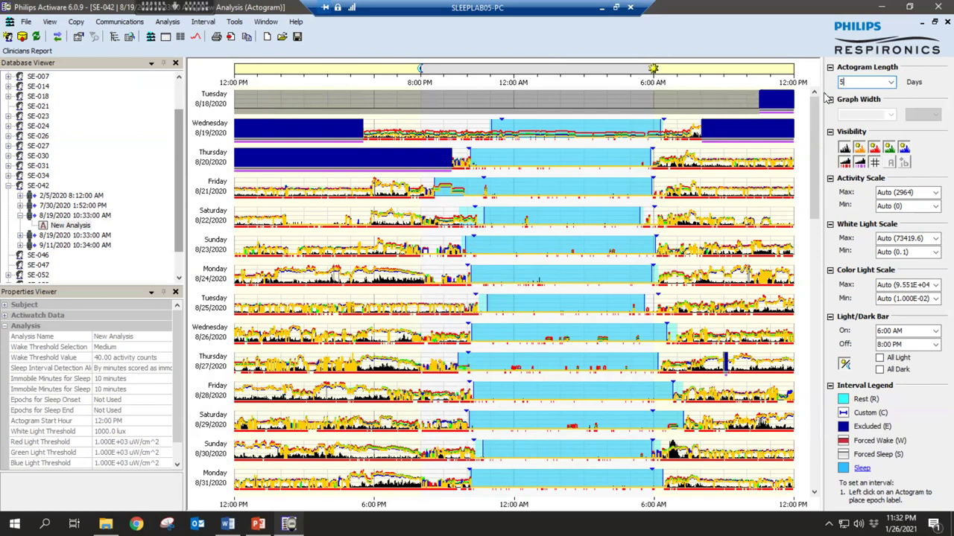
key("Return")
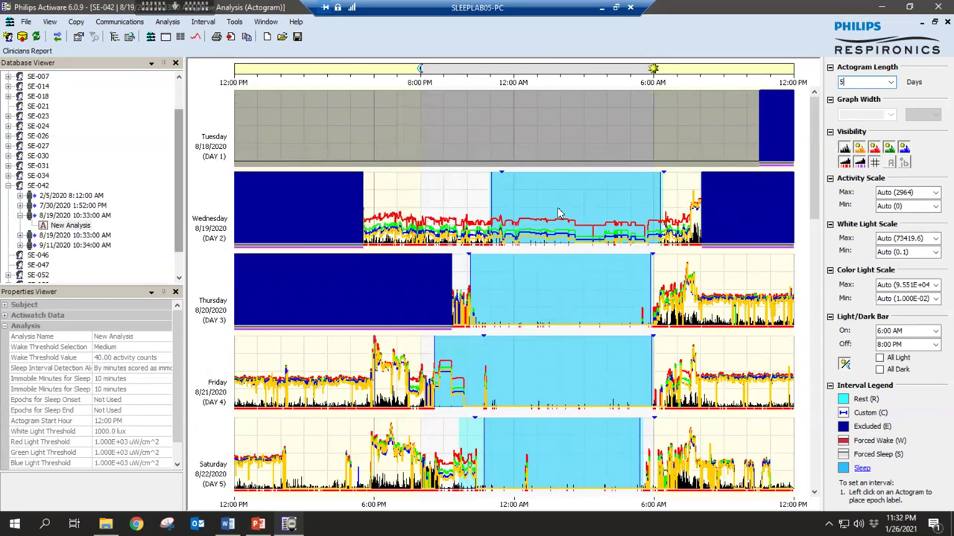
scroll(580, 237, "down", 1)
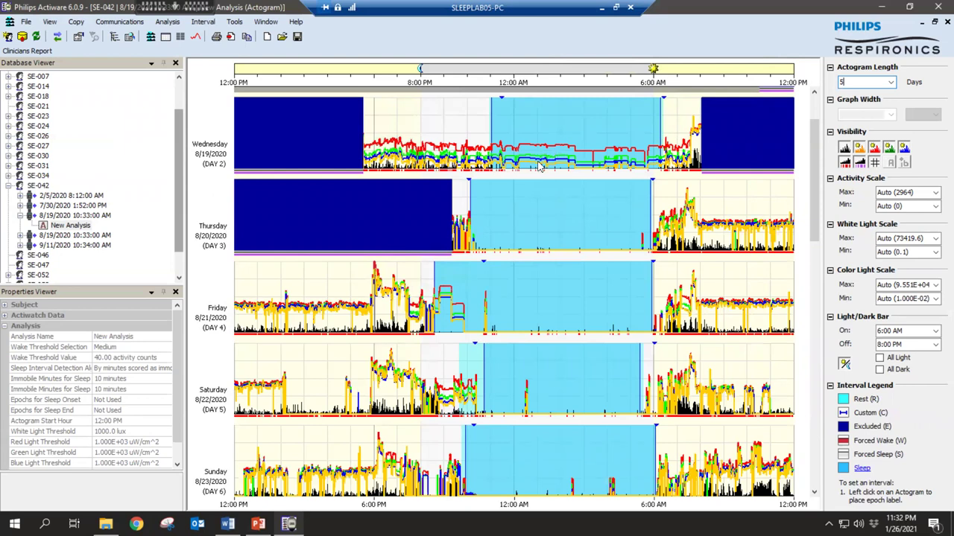
scroll(501, 198, "up", 1)
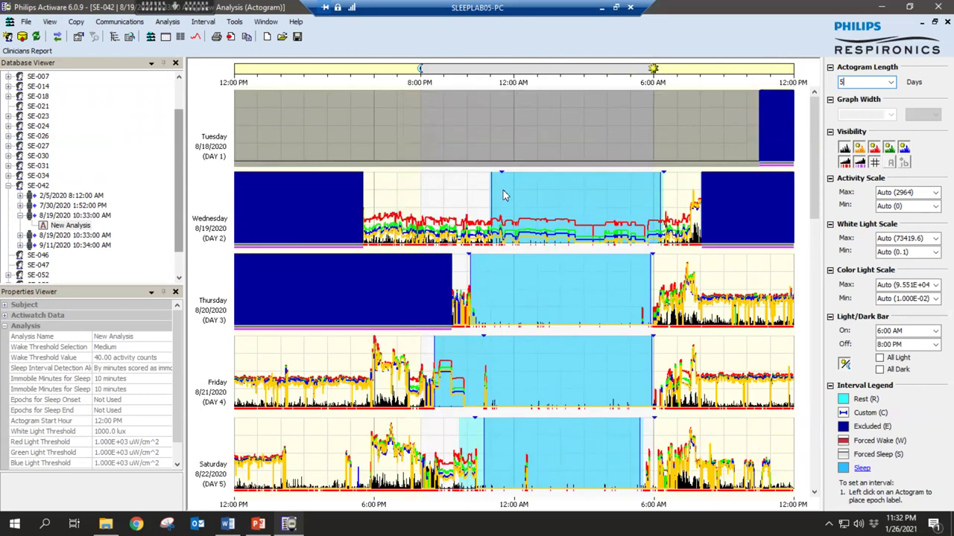
scroll(503, 195, "down", 1)
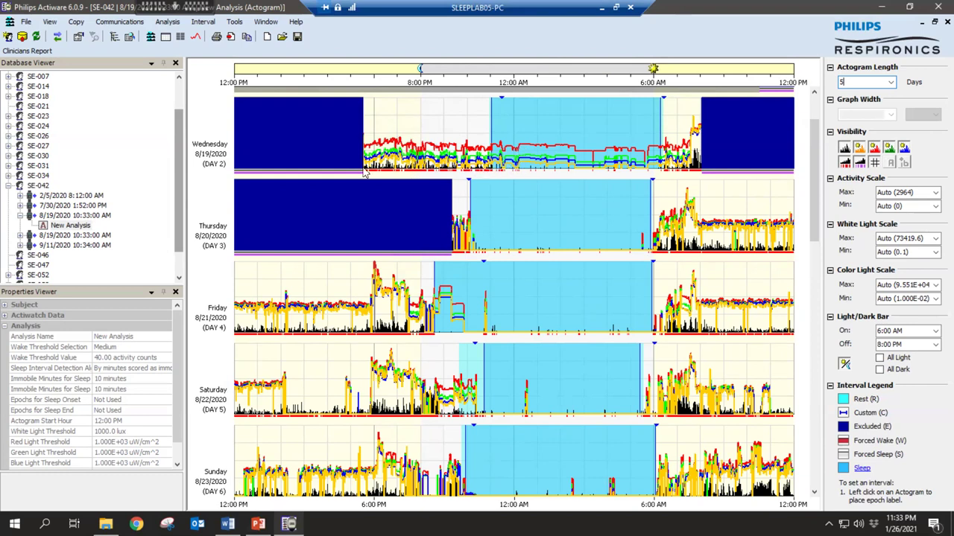
mouse_move(348, 176)
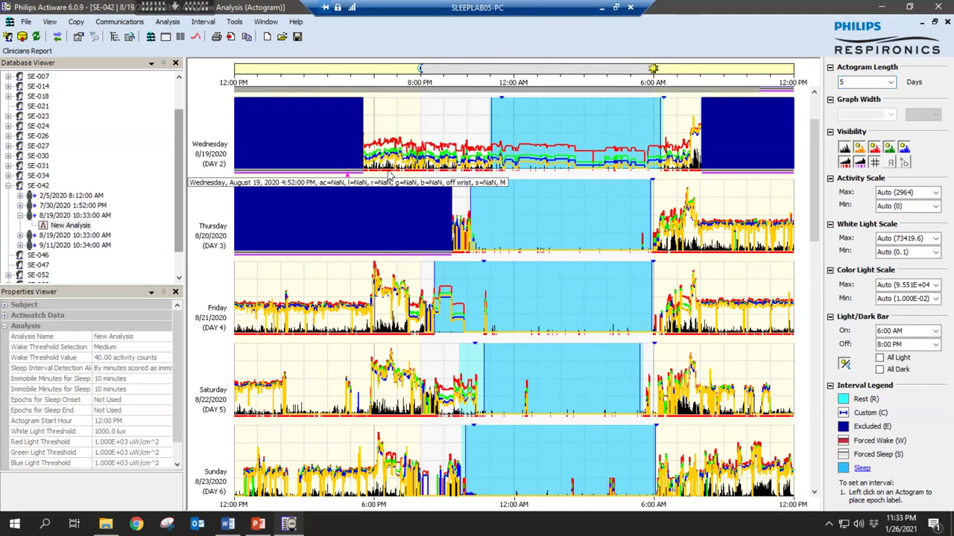
mouse_move(393, 175)
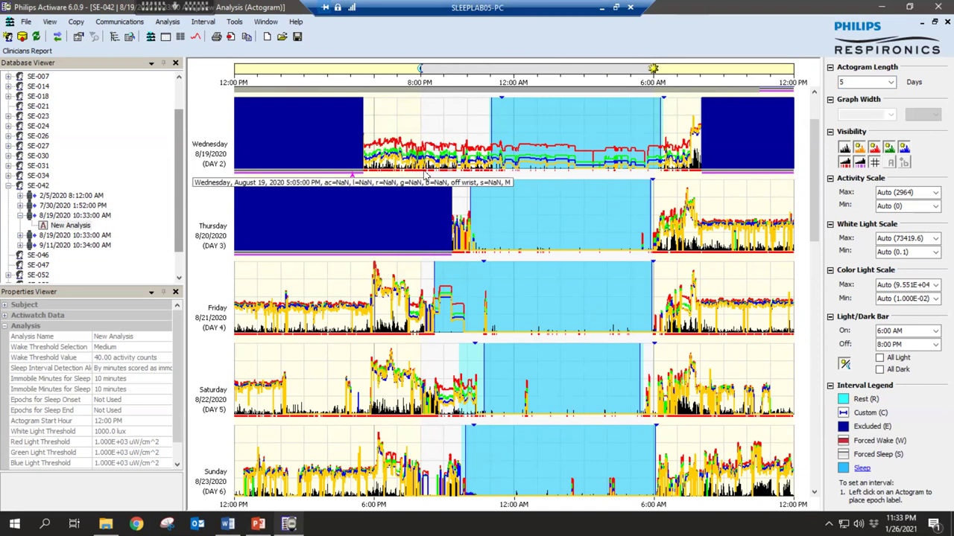
mouse_move(426, 175)
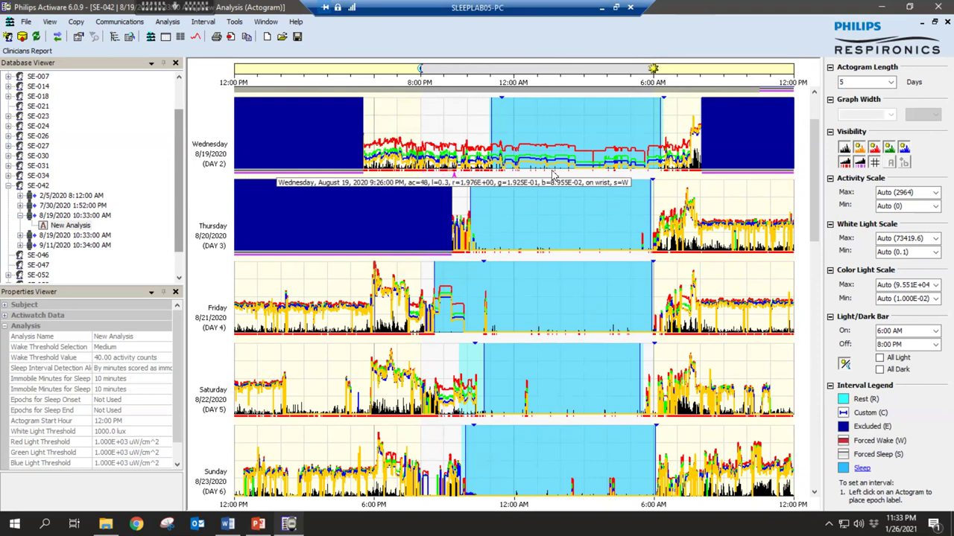
scroll(525, 176, "down", 1)
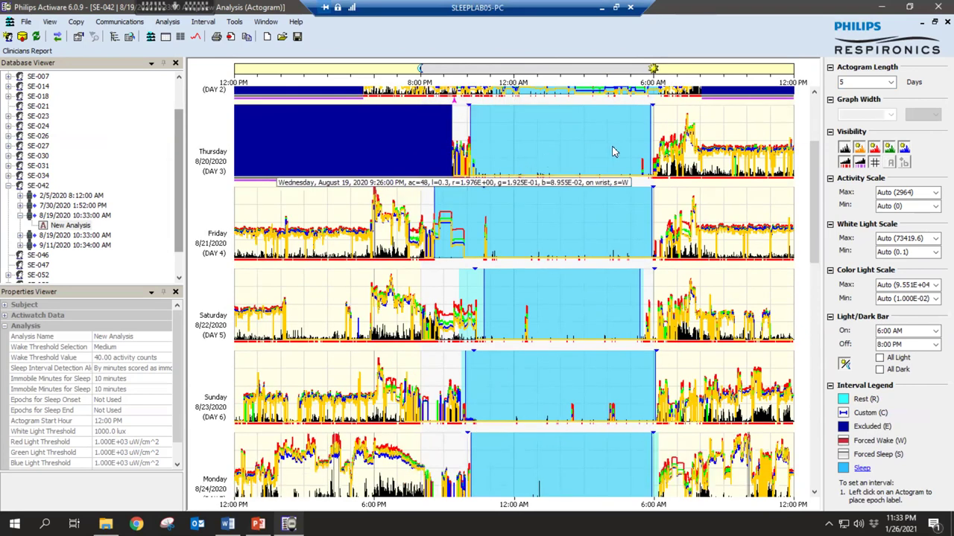
scroll(542, 162, "up", 1)
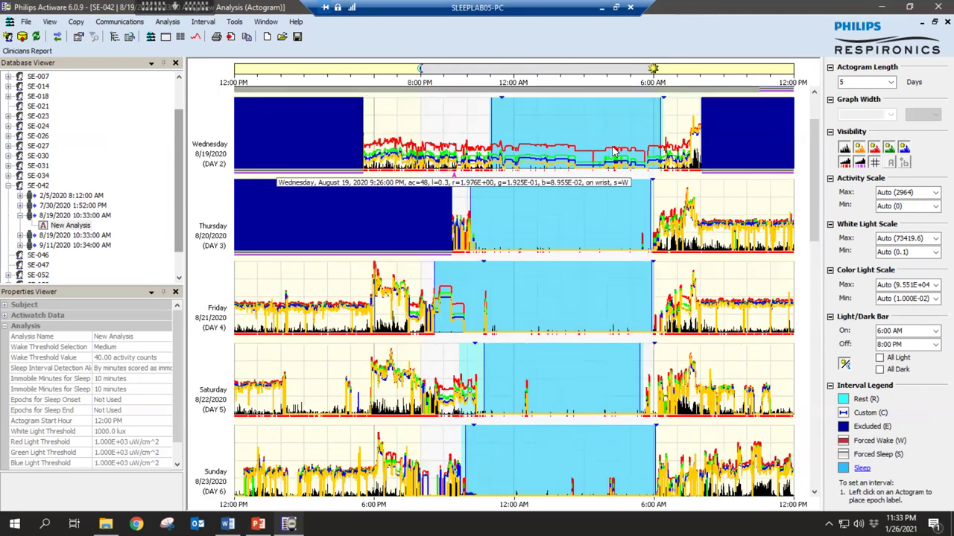
Save the analysis as SE-042_21120_BKH, overwriting the existing one.
left_click(181, 25)
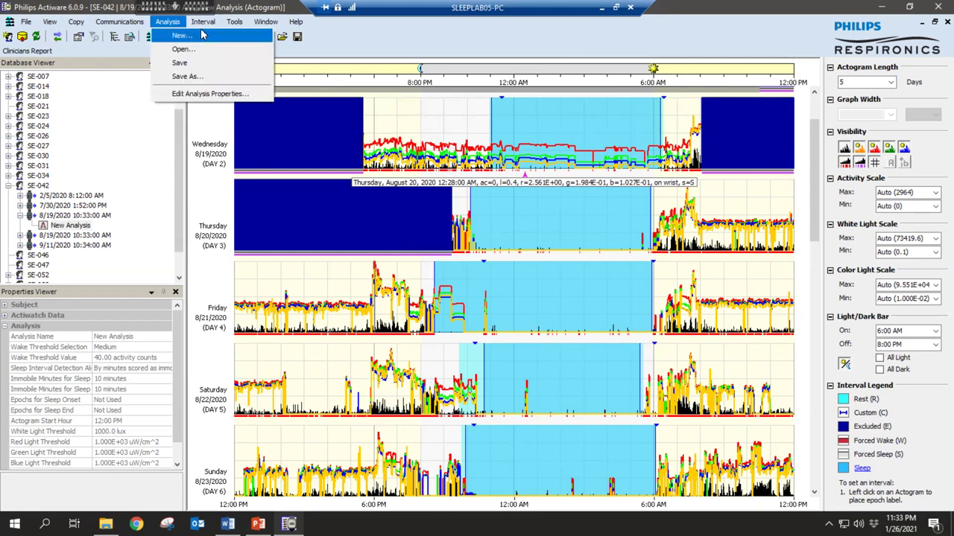
left_click(197, 66)
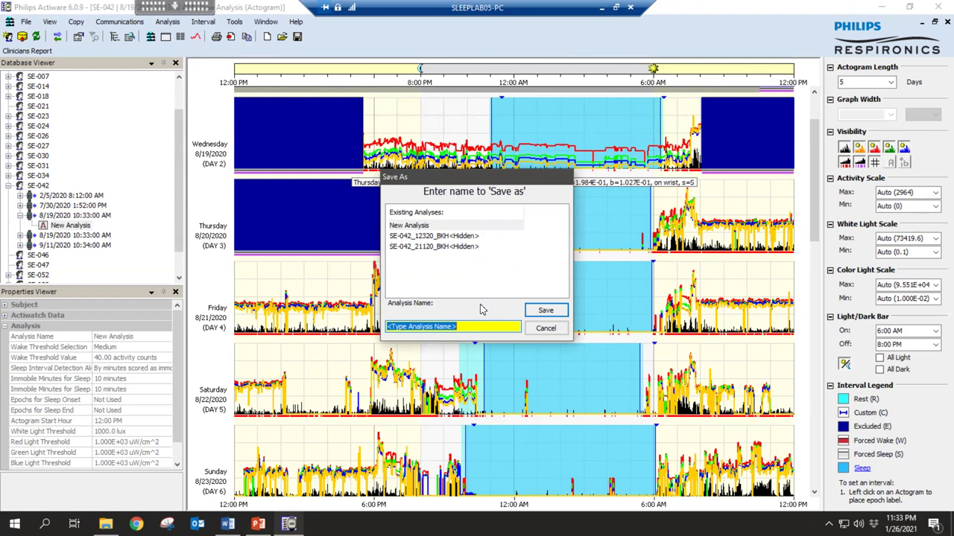
type("SE-042_21120_BKH")
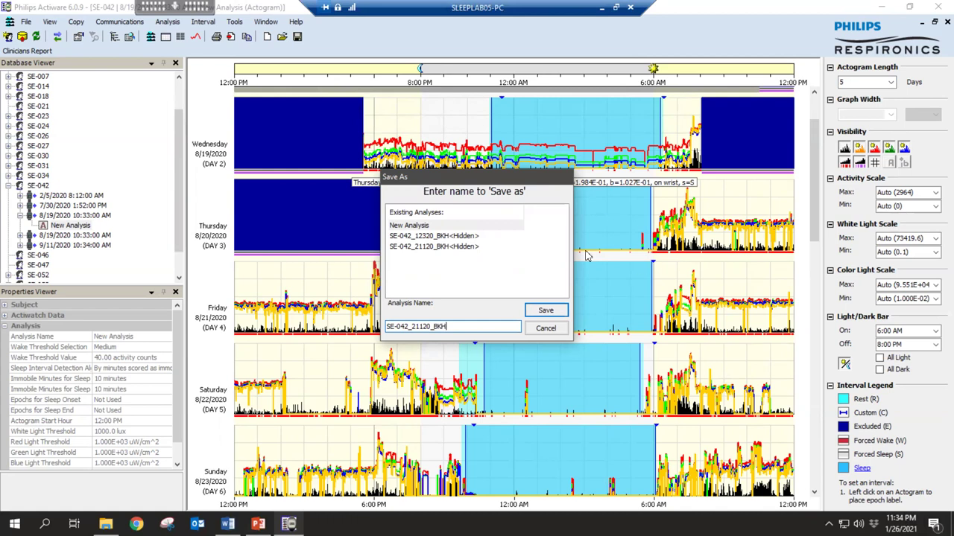
left_click(543, 311)
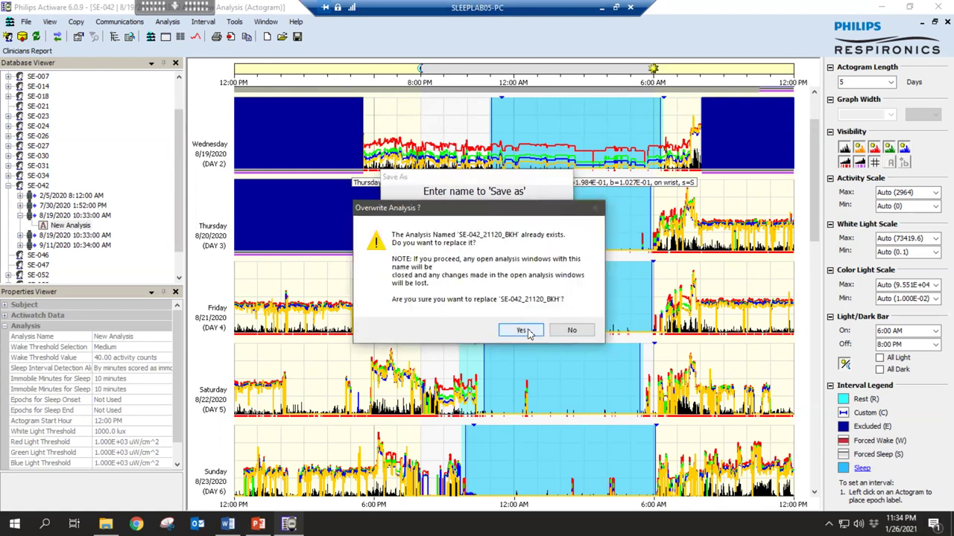
left_click(524, 330)
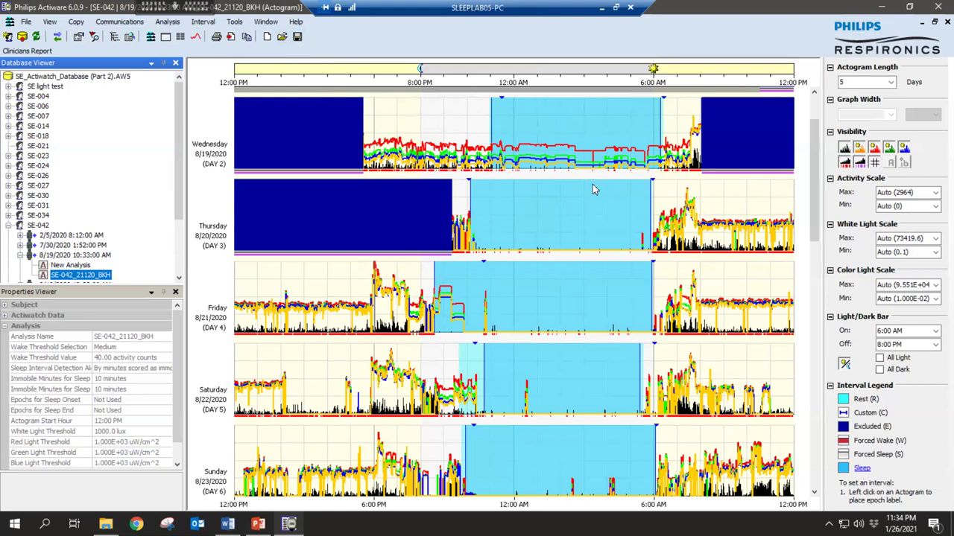
Scroll down through the SE-042_21120_BKH actogram days and back to the top.
scroll(590, 184, "down", 3)
scroll(587, 177, "down", 3)
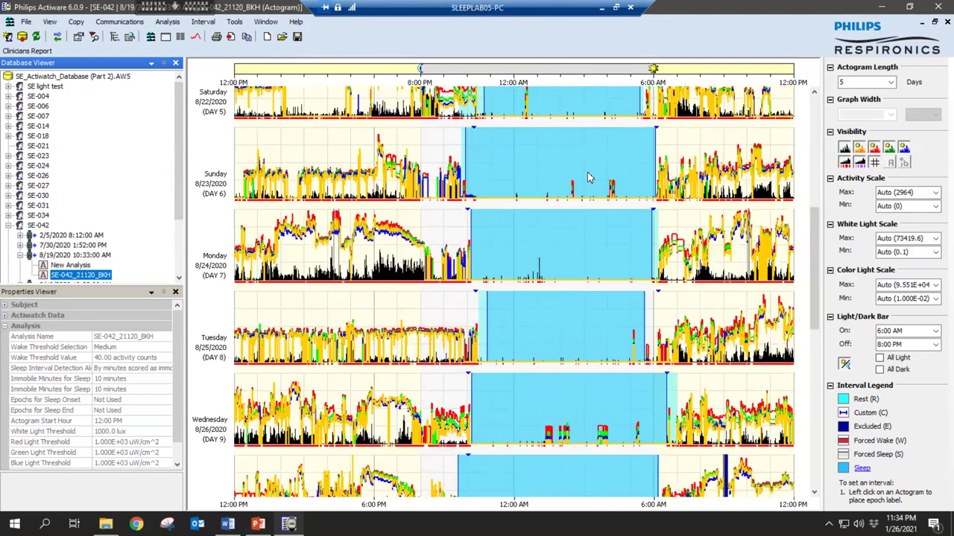
scroll(587, 177, "down", 1)
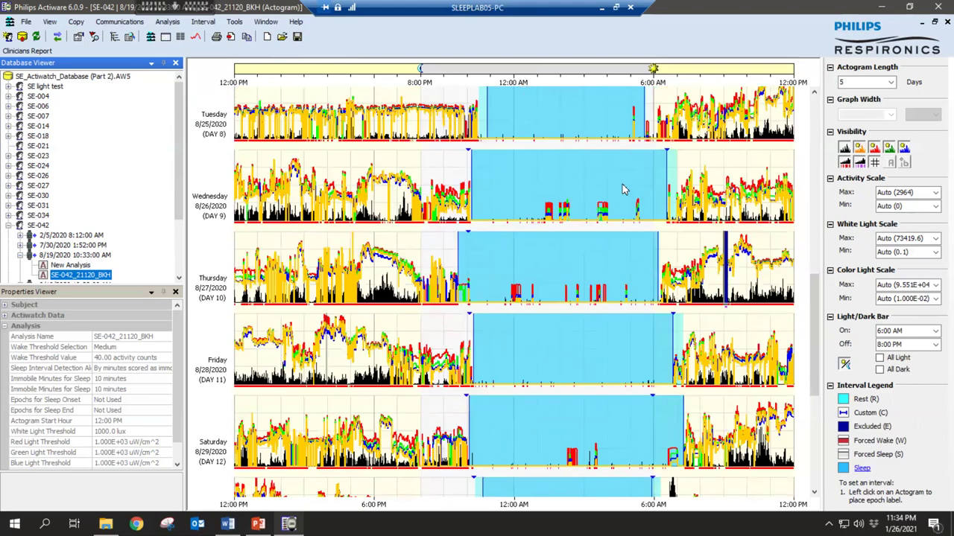
scroll(624, 188, "up", 3)
scroll(619, 188, "up", 4)
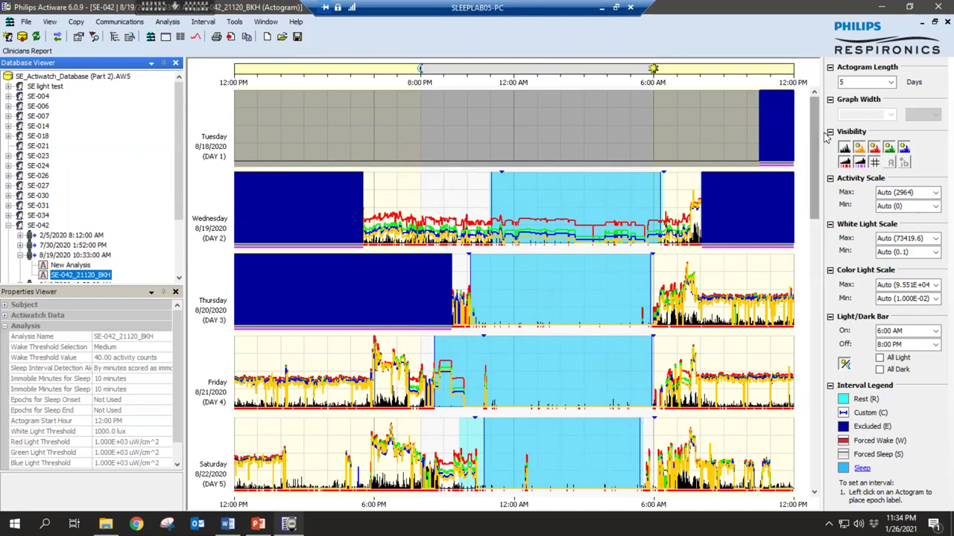
Turn off the red, green and blue light traces in the Visibility panel.
left_click(874, 149)
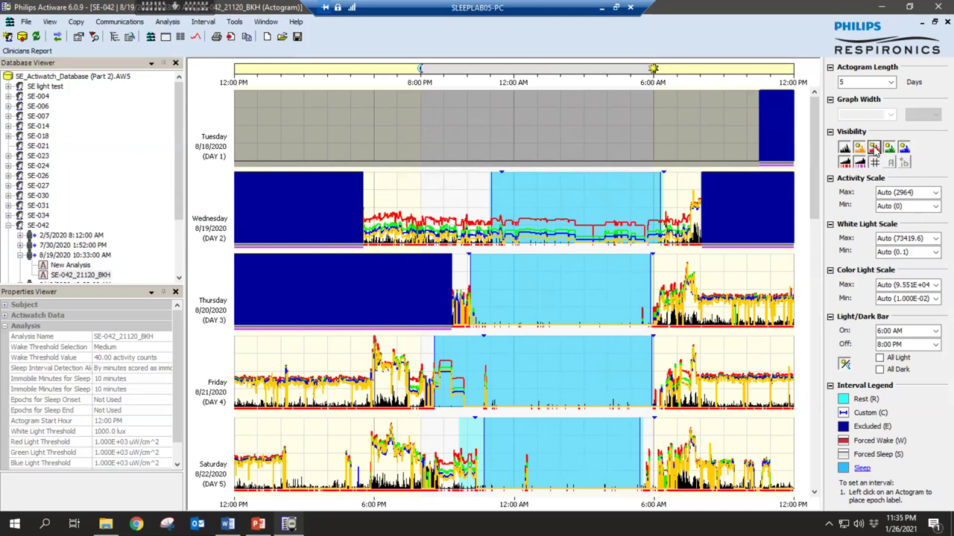
left_click(891, 148)
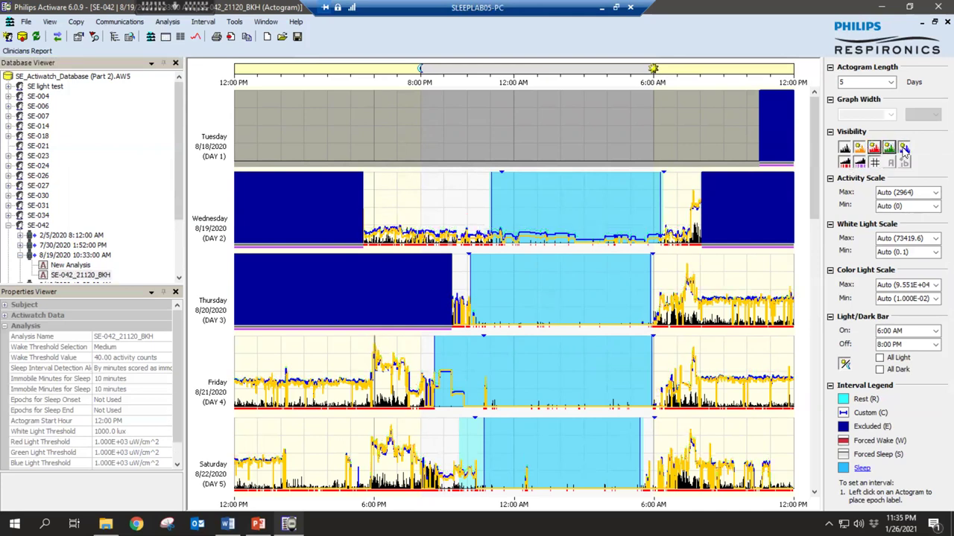
left_click(903, 147)
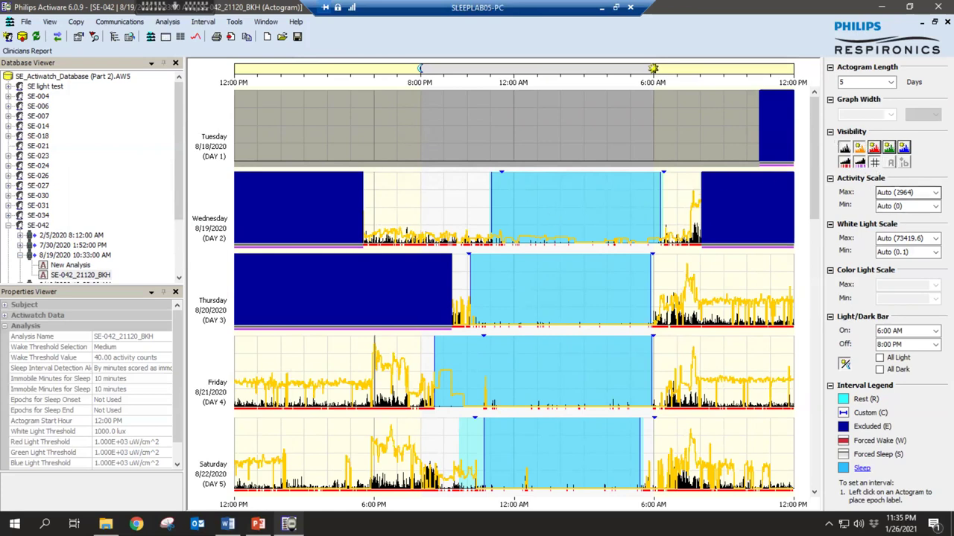
Set Activity Scale Max to 500 and White Light Scale Max to 1000.
left_click(903, 193)
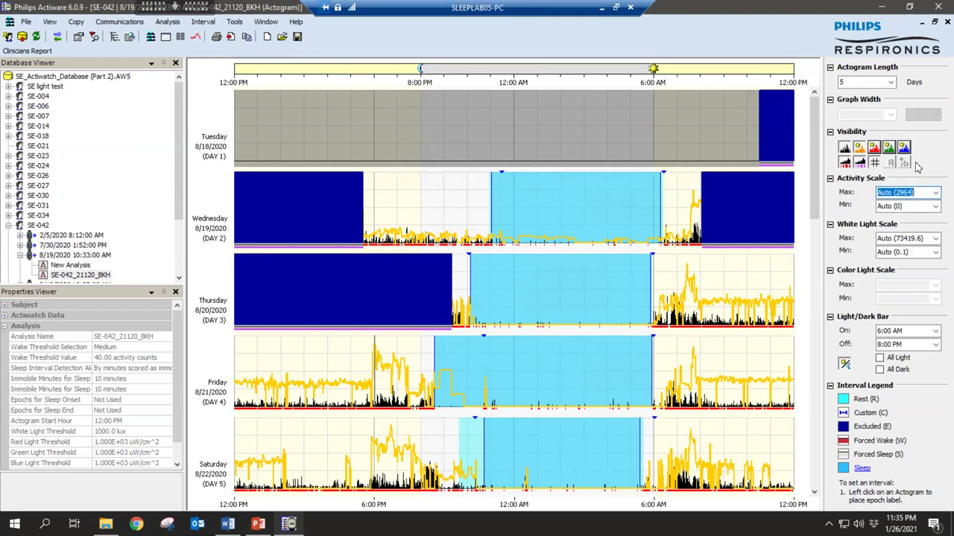
type("500")
key("Return")
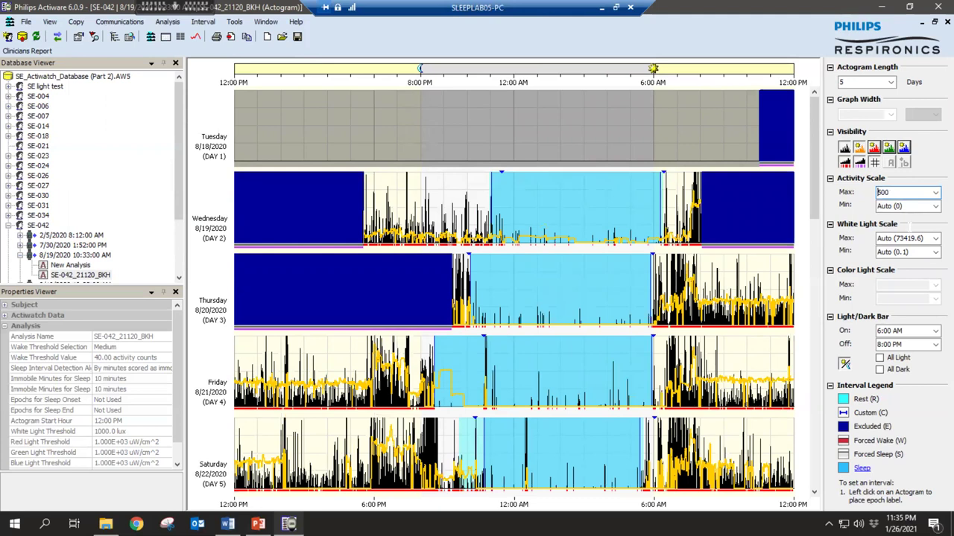
left_click(903, 238)
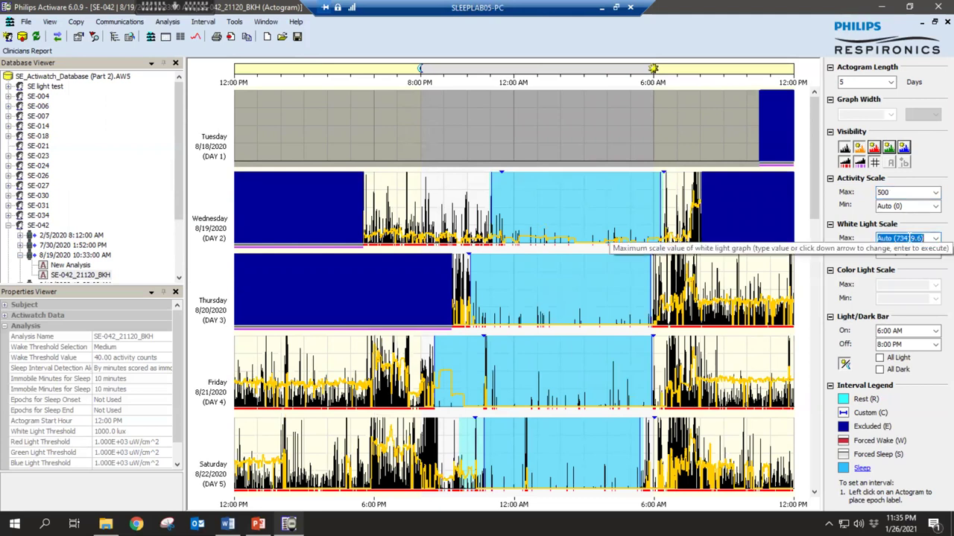
type("1000")
key("Return")
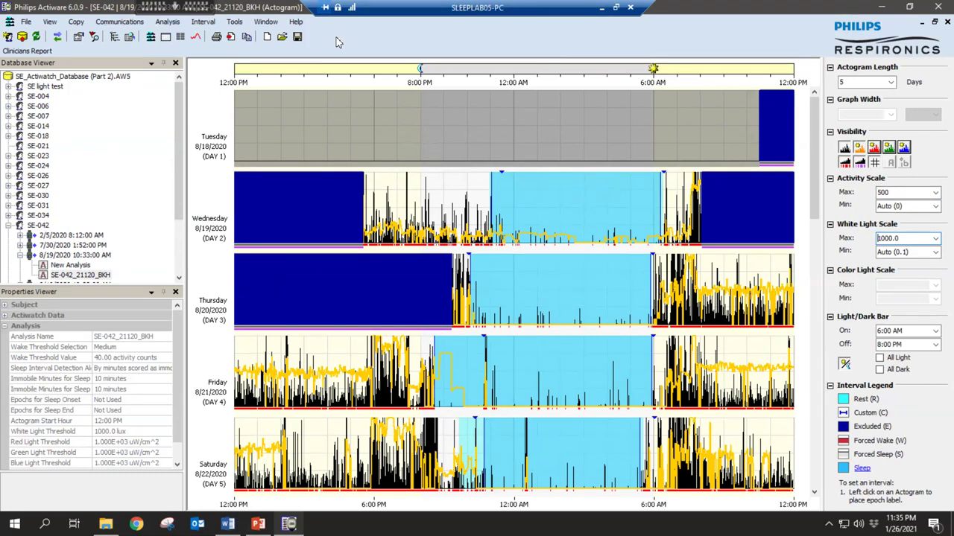
Run Interval > Clear All Rest Intervals and confirm with Yes.
left_click(213, 22)
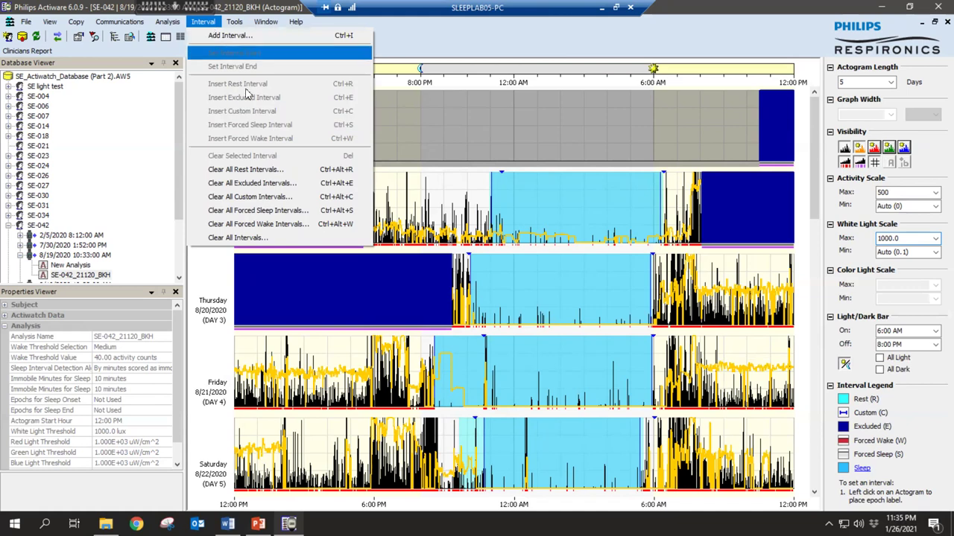
left_click(273, 173)
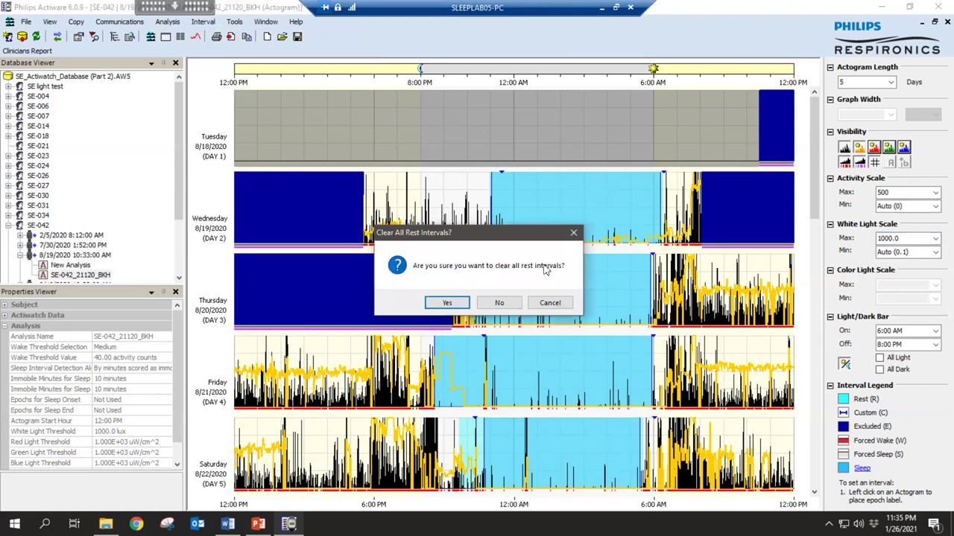
left_click(461, 303)
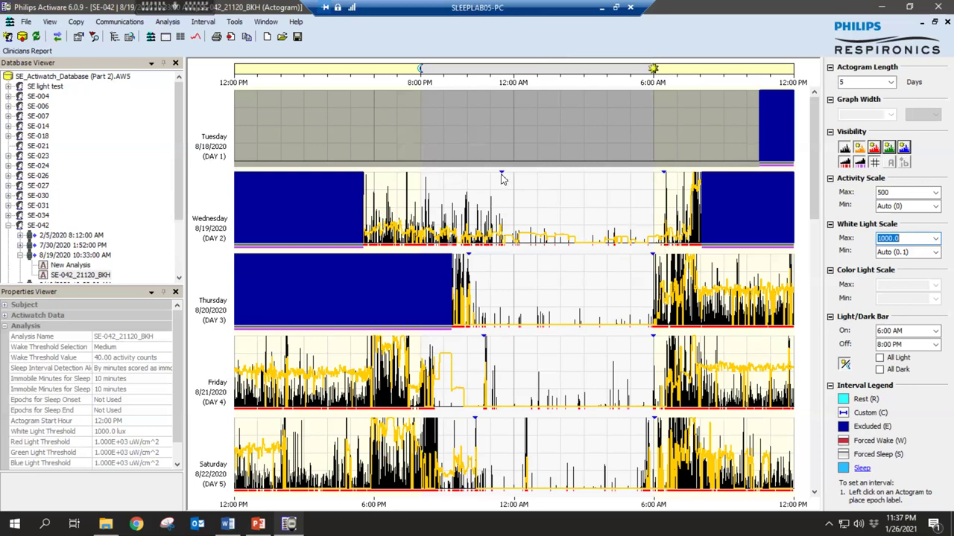
mouse_move(502, 176)
mouse_move(668, 177)
mouse_move(471, 259)
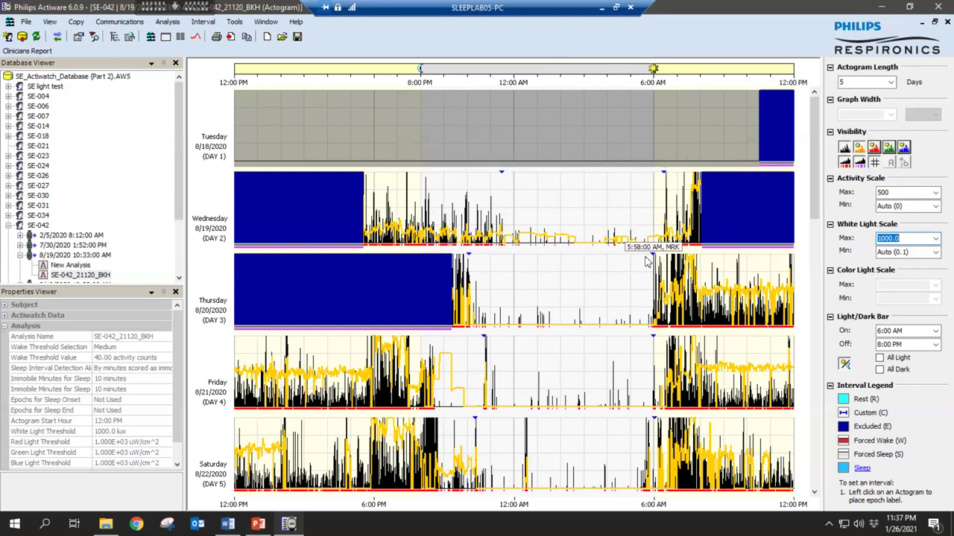
left_click(471, 310)
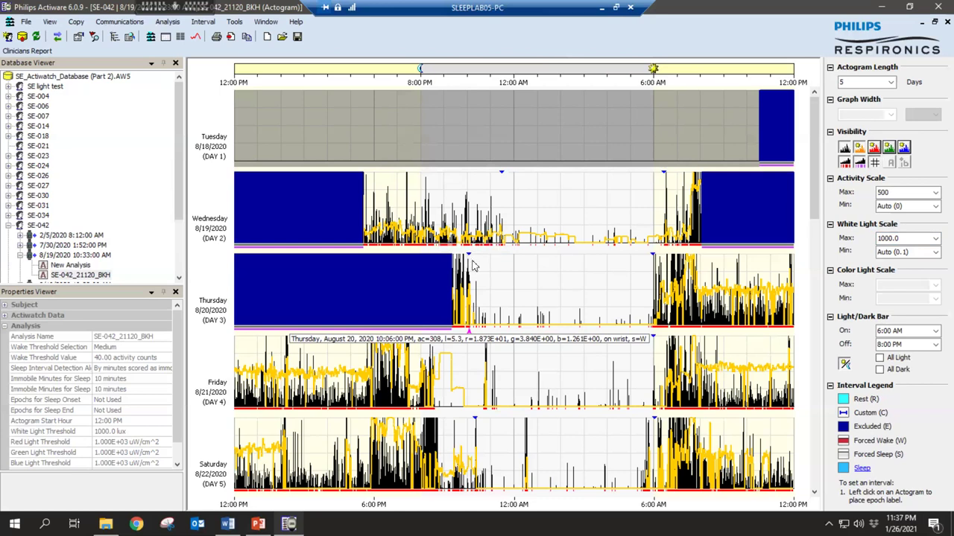
mouse_move(471, 258)
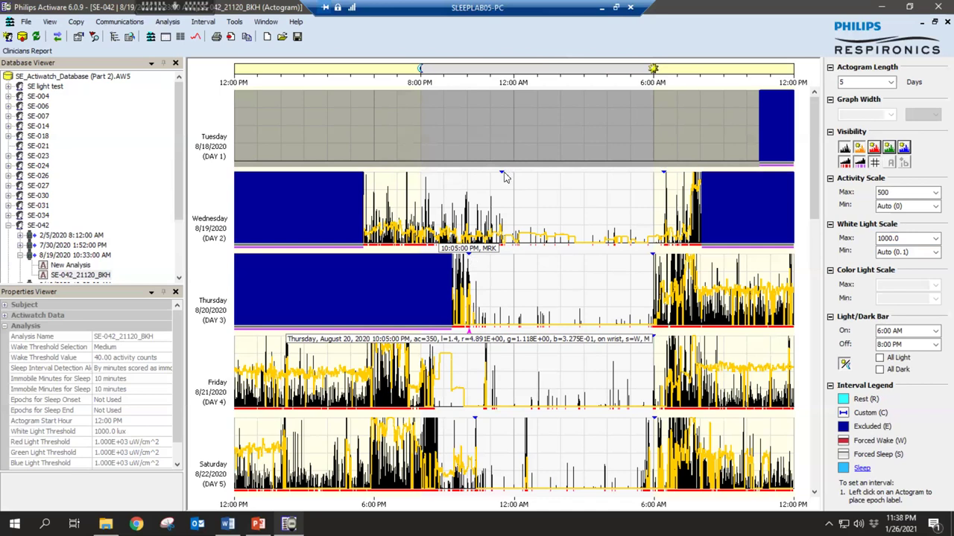
mouse_move(505, 211)
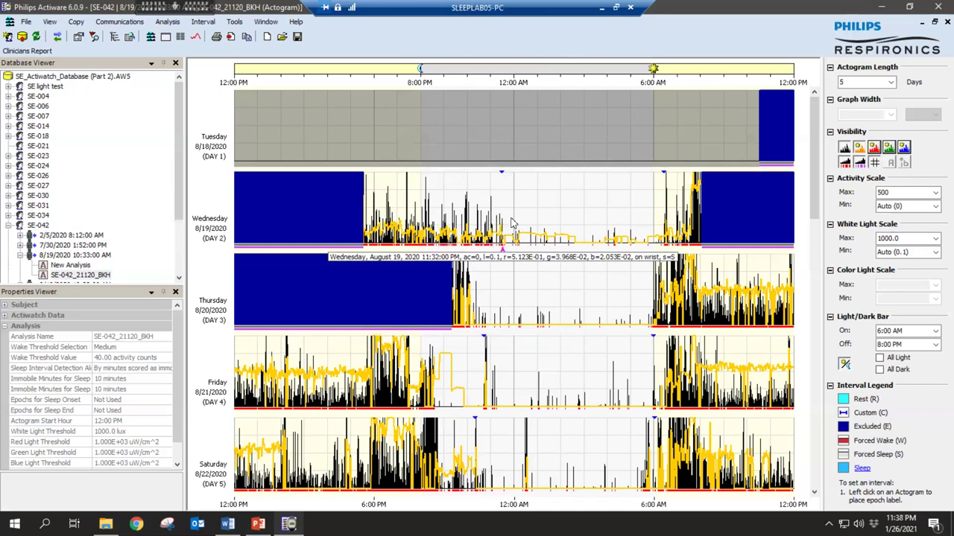
mouse_move(493, 301)
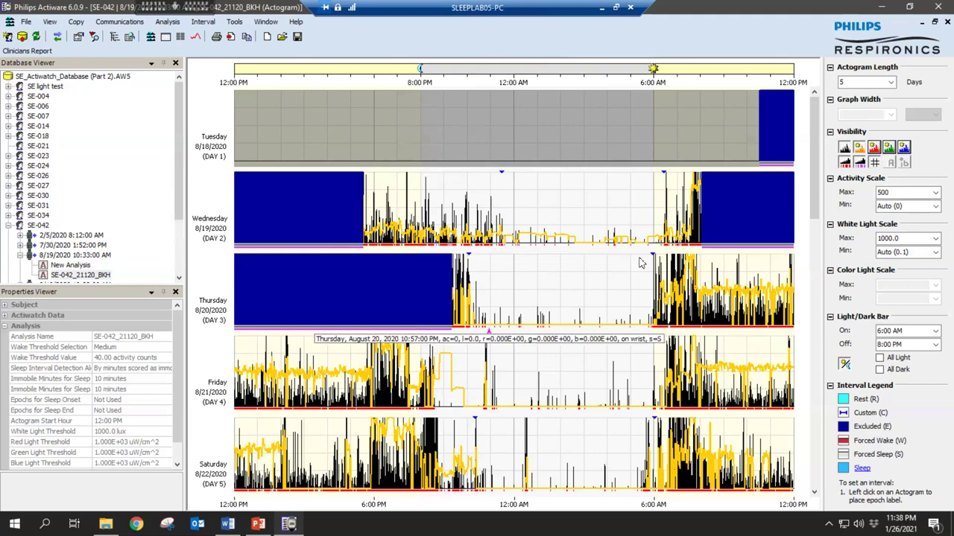